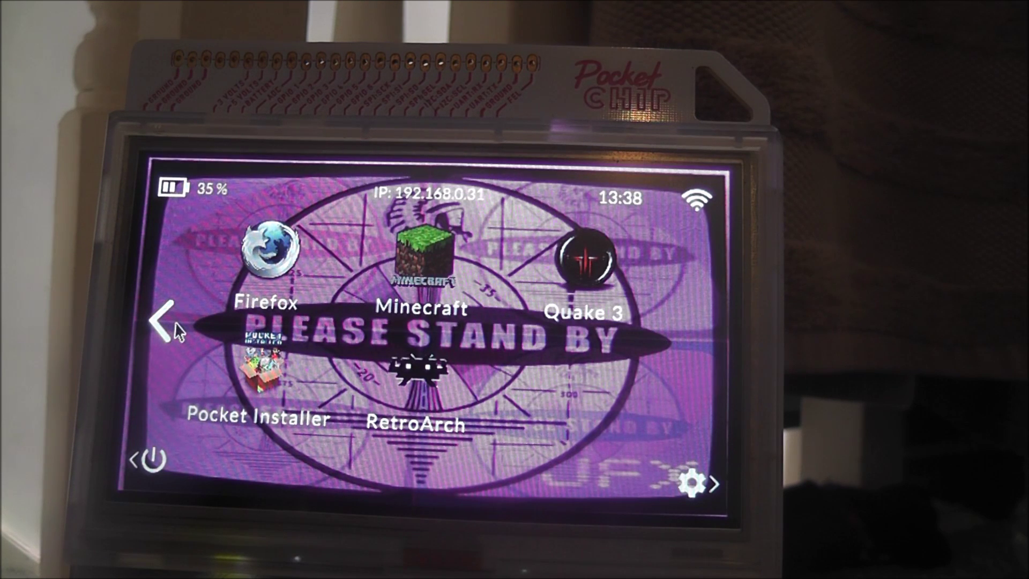
Switch to the first launcher page and launch Terminal to an empty prompt.
{"action": "left_click", "coordinate": [163, 322]}
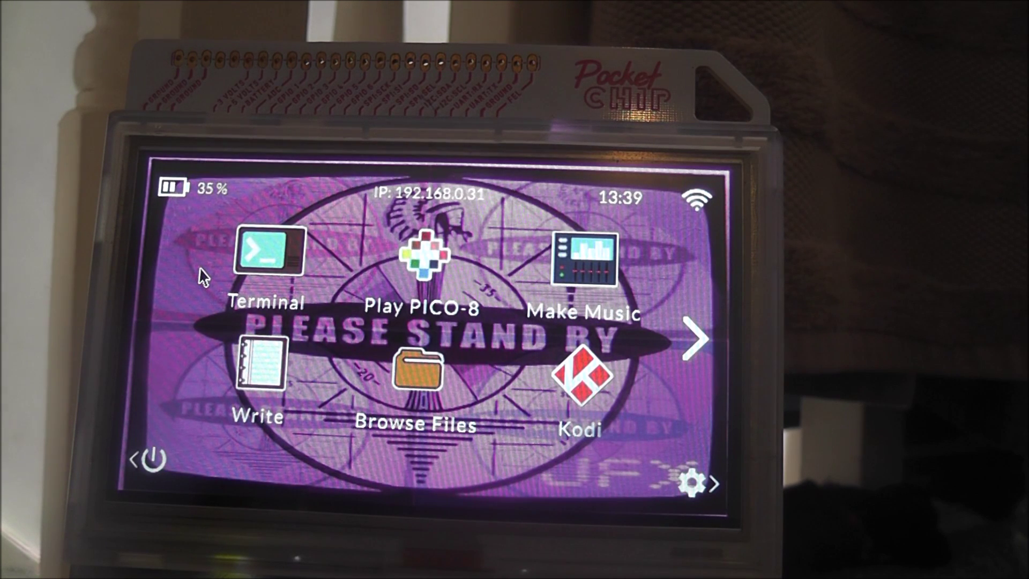
{"action": "left_click", "coordinate": [267, 279]}
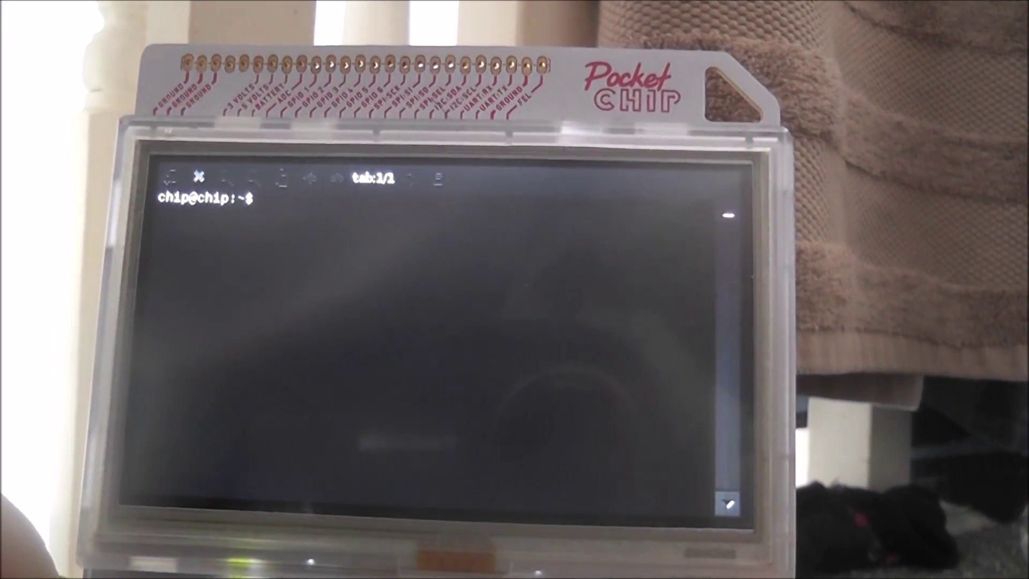
Exit Terminal with Ctrl+D, flip launcher pages right and back, and relaunch Terminal.
{"action": "key", "text": "ctrl+d"}
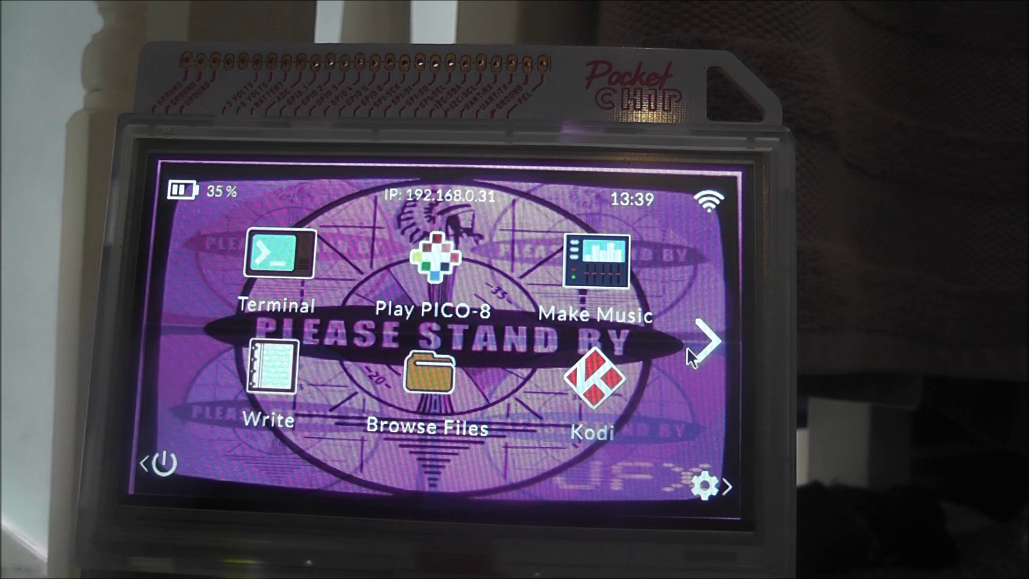
{"action": "left_click", "coordinate": [702, 350]}
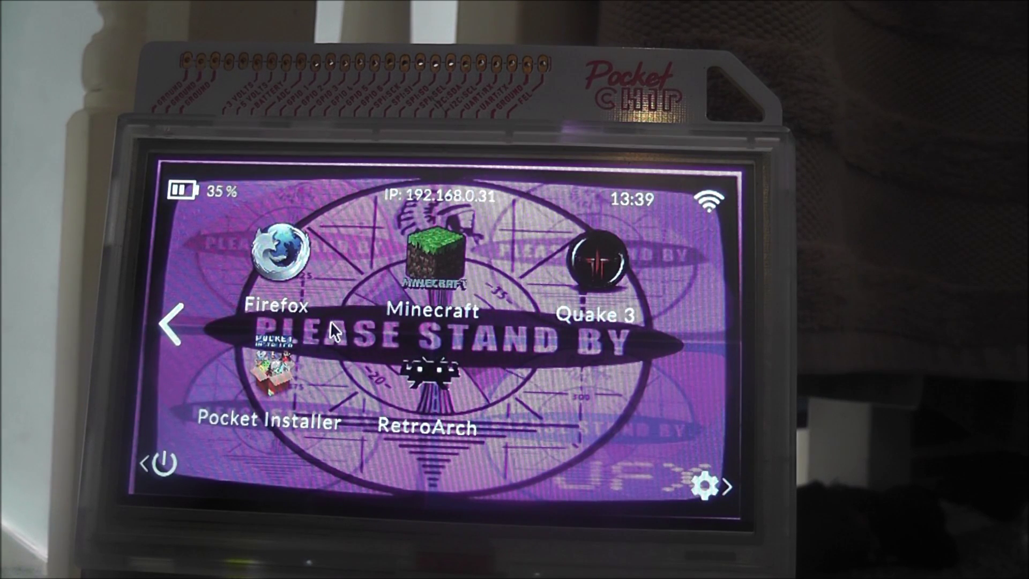
{"action": "left_click", "coordinate": [170, 337]}
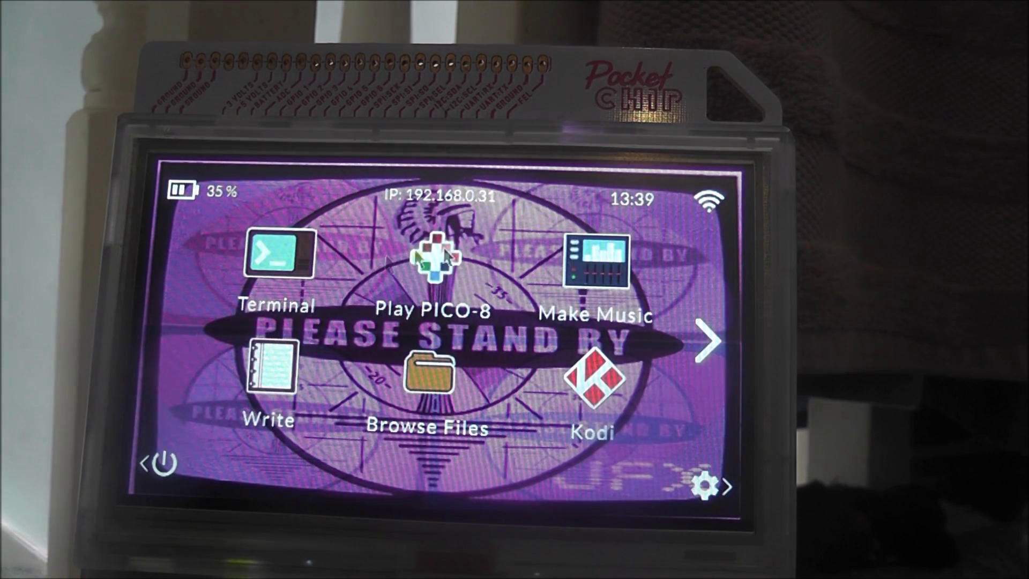
{"action": "left_click", "coordinate": [289, 261]}
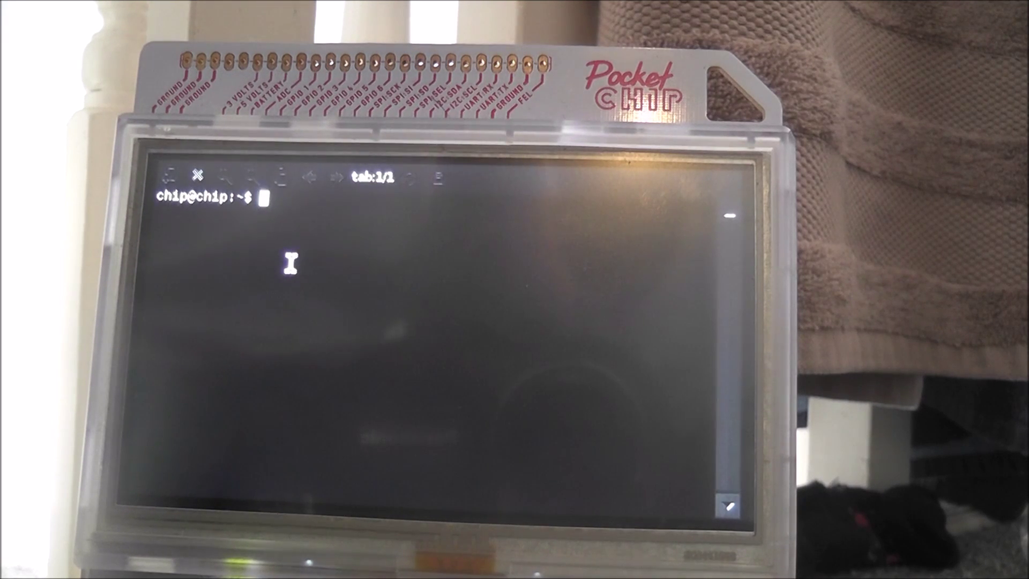
{"action": "type", "text": "wget"}
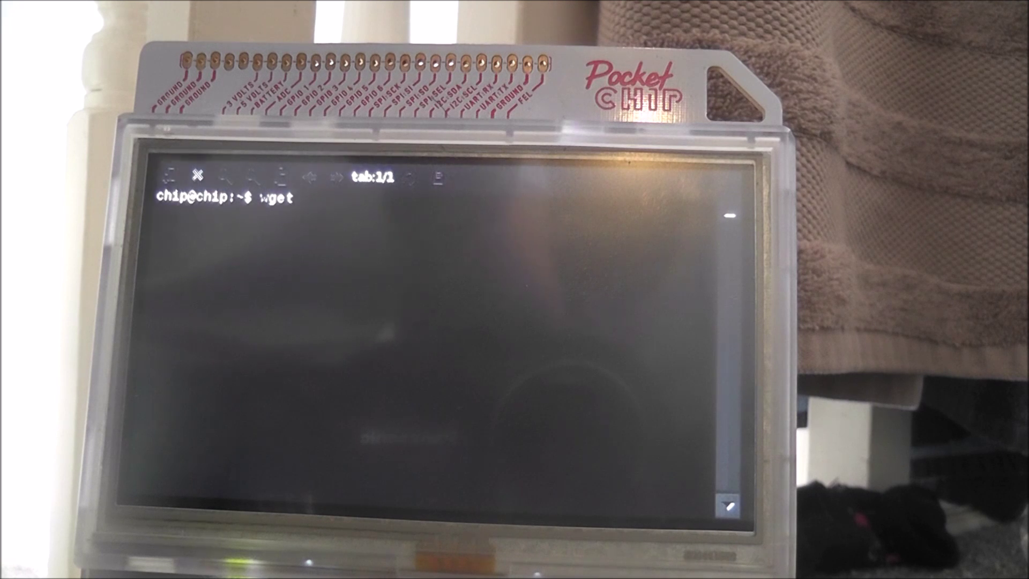
{"action": "type", "text": "http"}
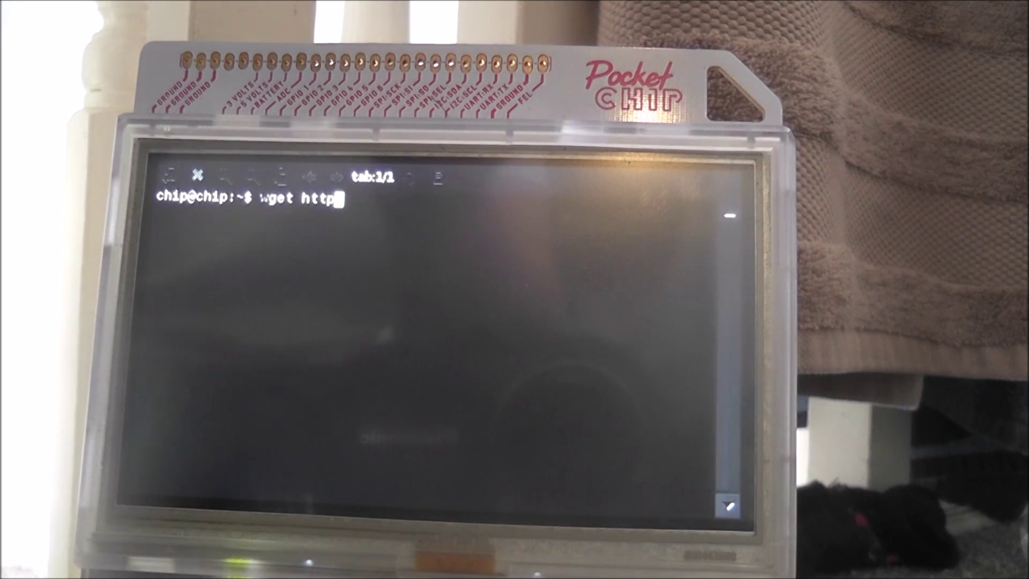
{"action": "type", "text": "s"}
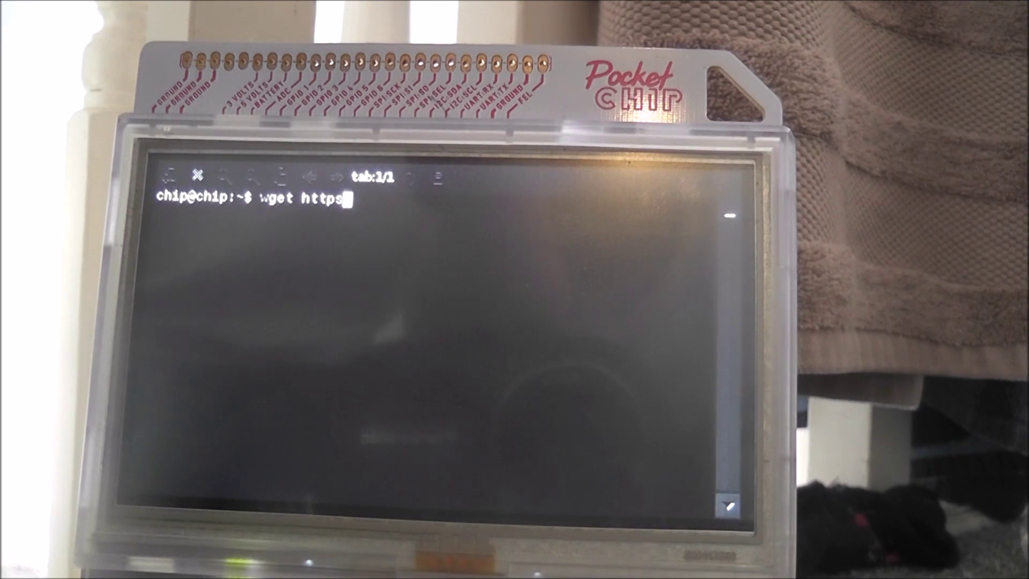
{"action": "type", "text": ";"}
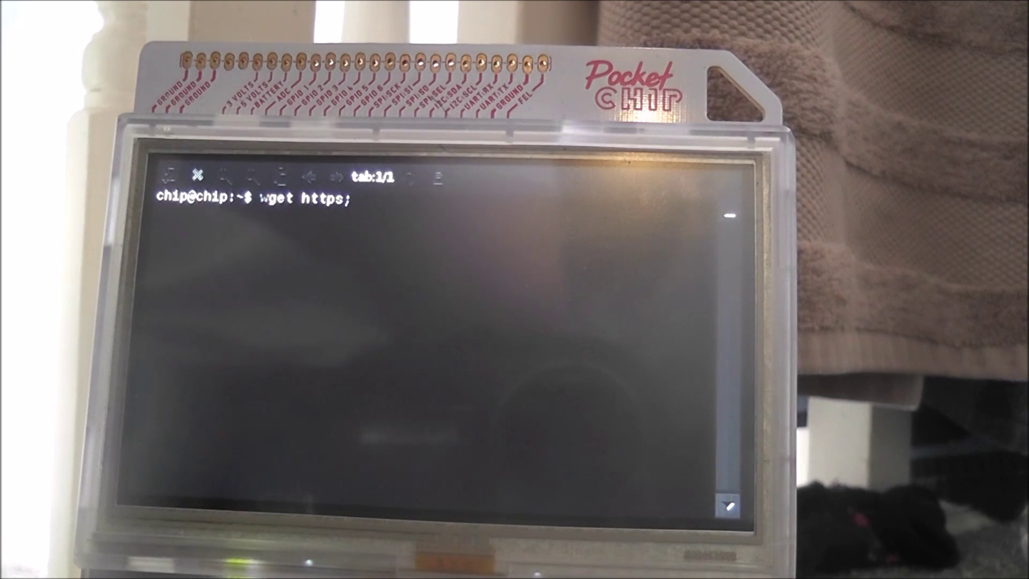
{"action": "key", "text": "BackSpace"}
{"action": "type", "text": ":"}
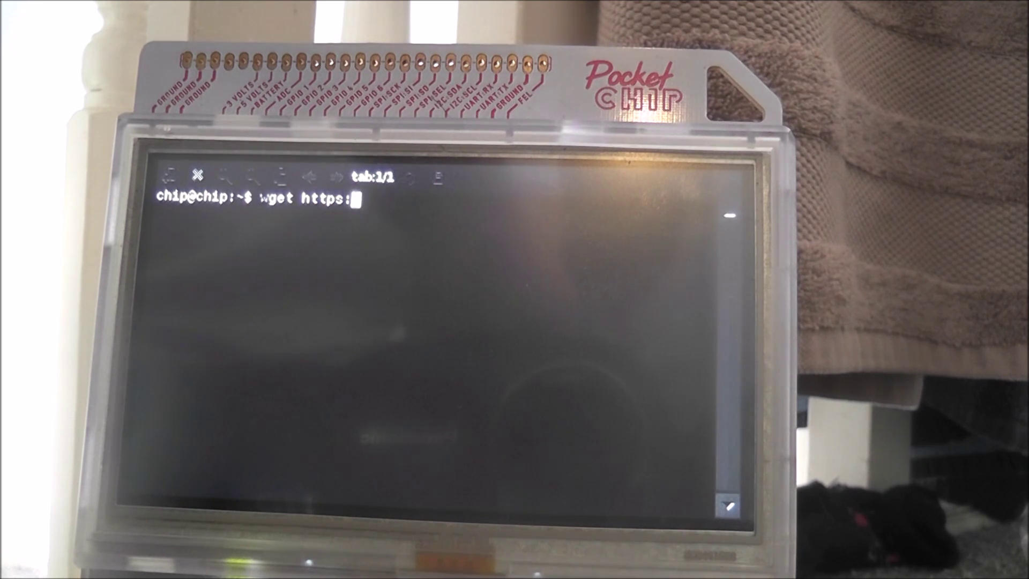
{"action": "type", "text": "//"}
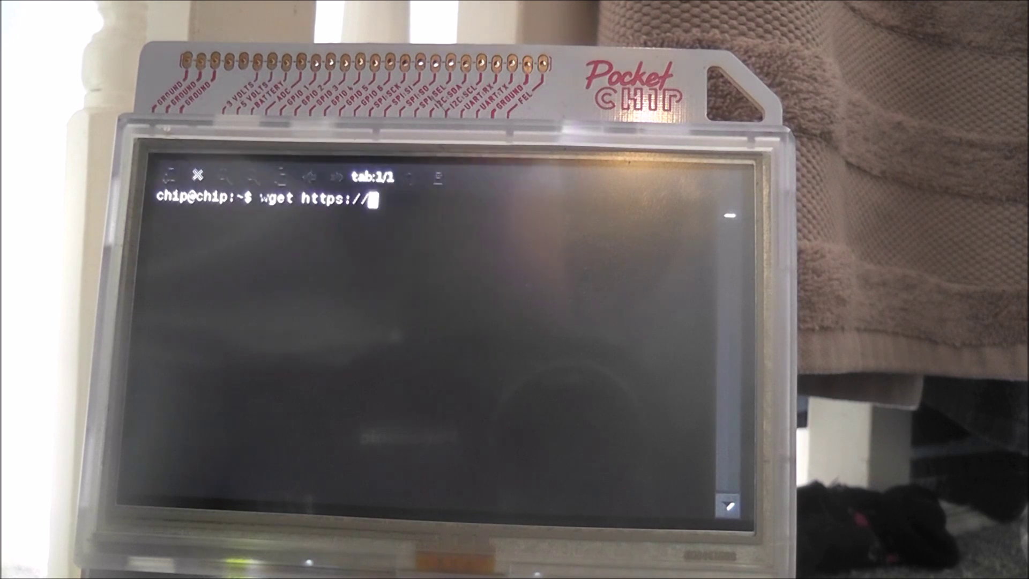
{"action": "type", "text": "raw"}
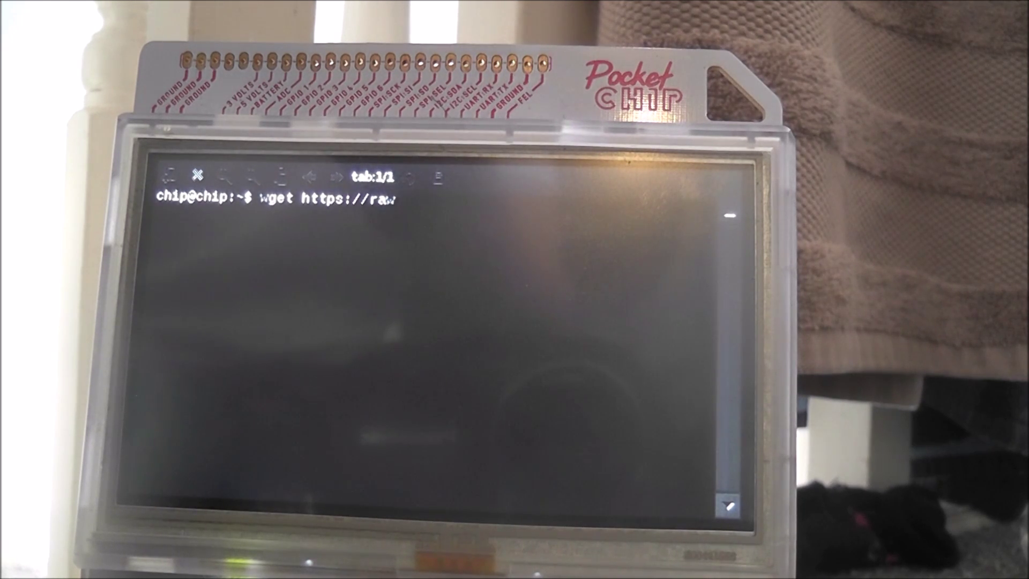
{"action": "type", "text": ".g"}
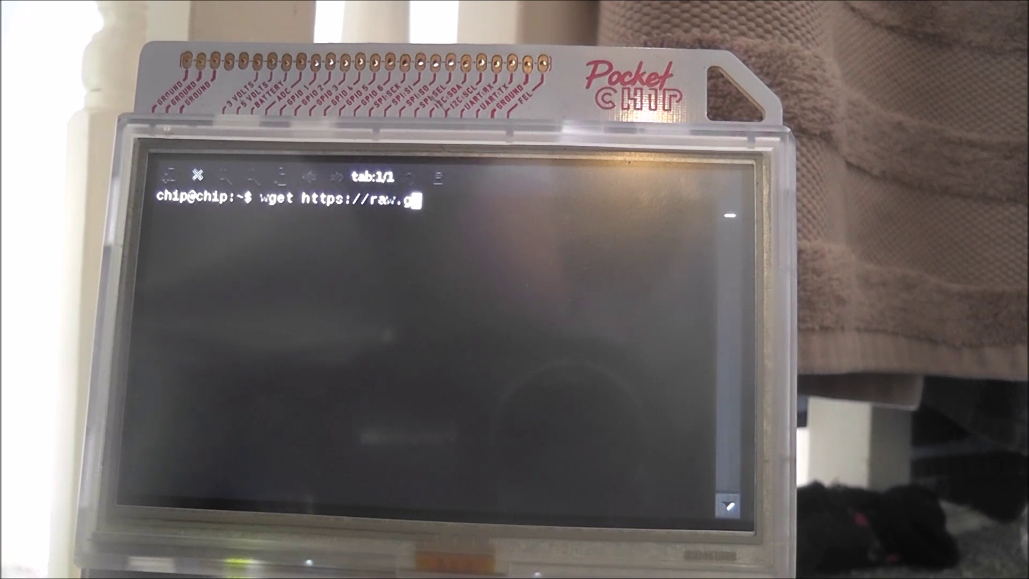
{"action": "type", "text": "ithu"}
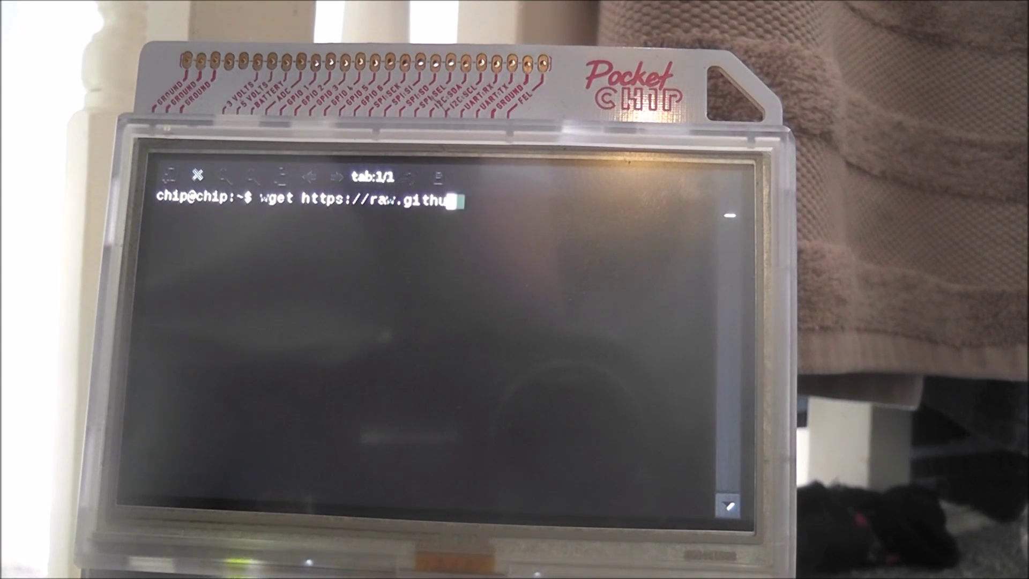
{"action": "type", "text": "buser"}
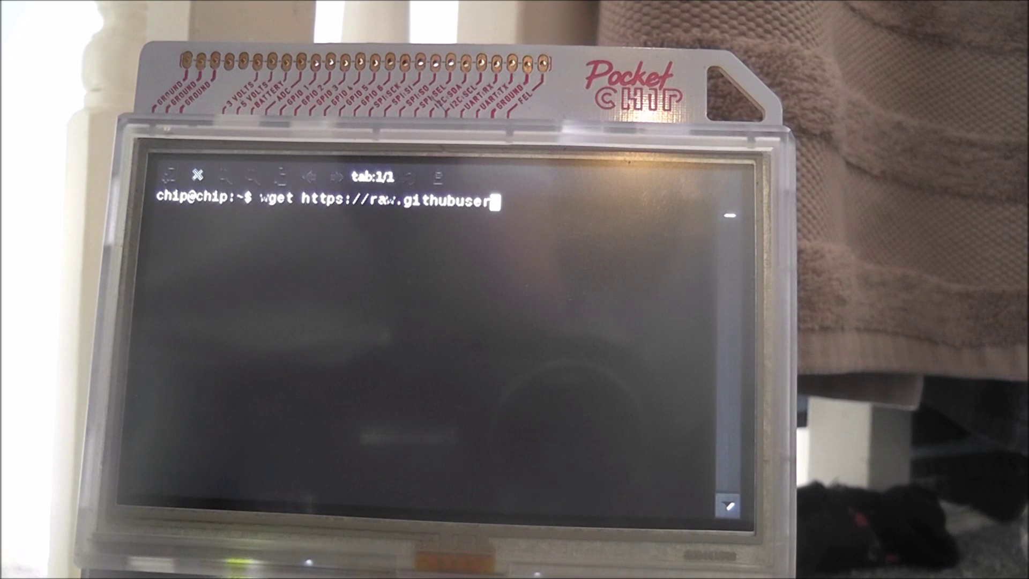
{"action": "type", "text": "conte"}
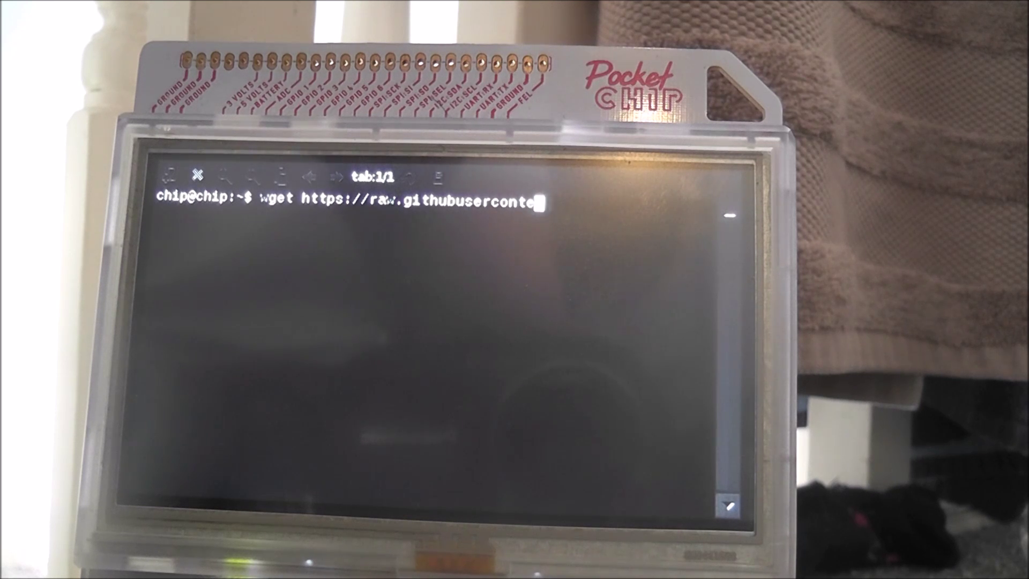
{"action": "type", "text": "nt"}
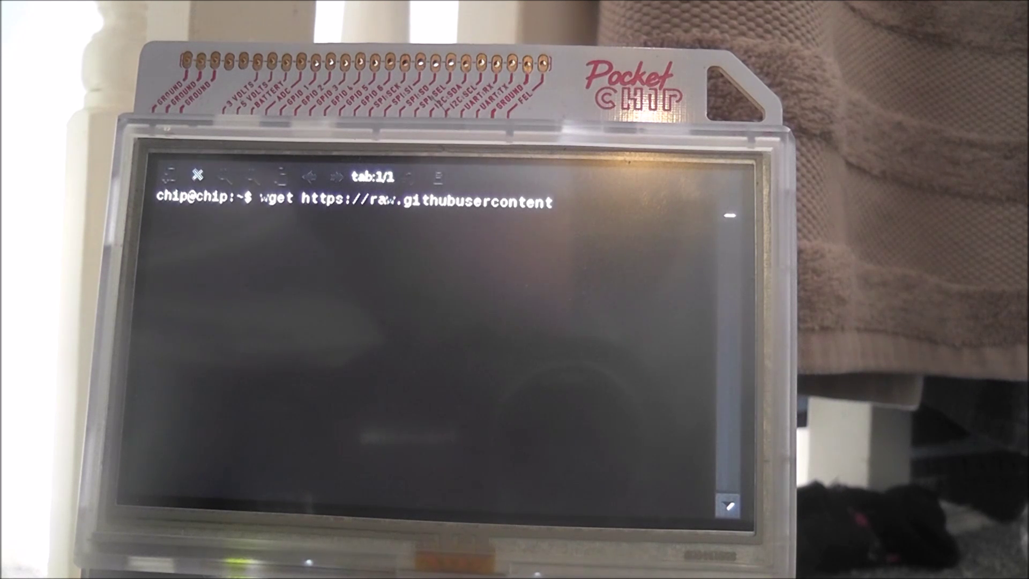
{"action": "type", "text": "."}
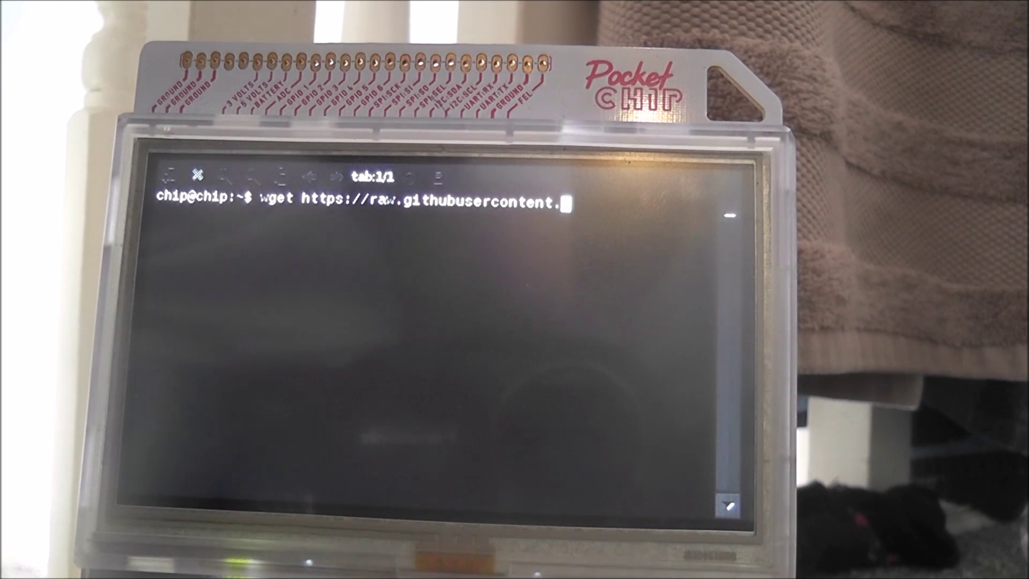
{"action": "type", "text": "com"}
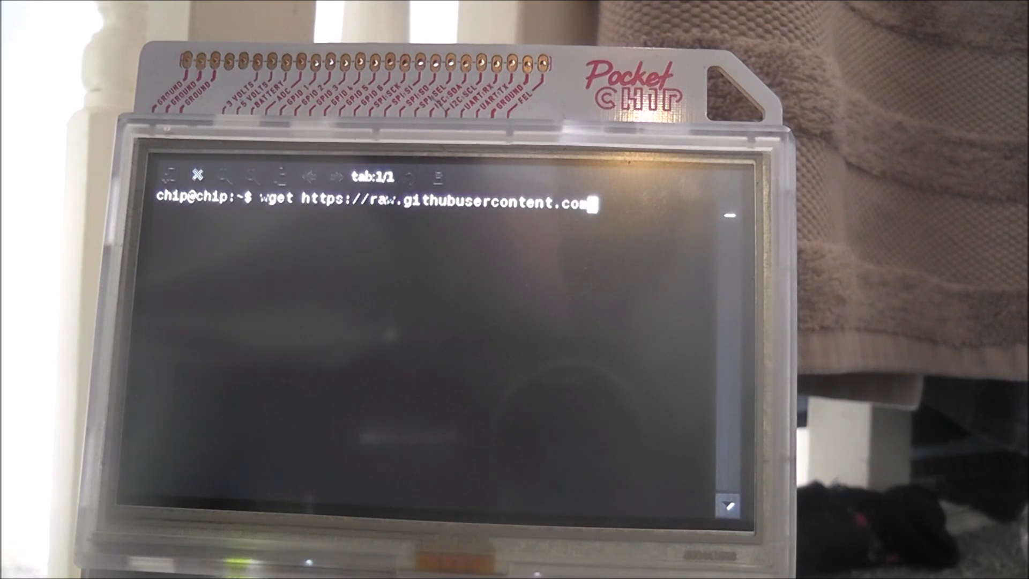
{"action": "type", "text": "/"}
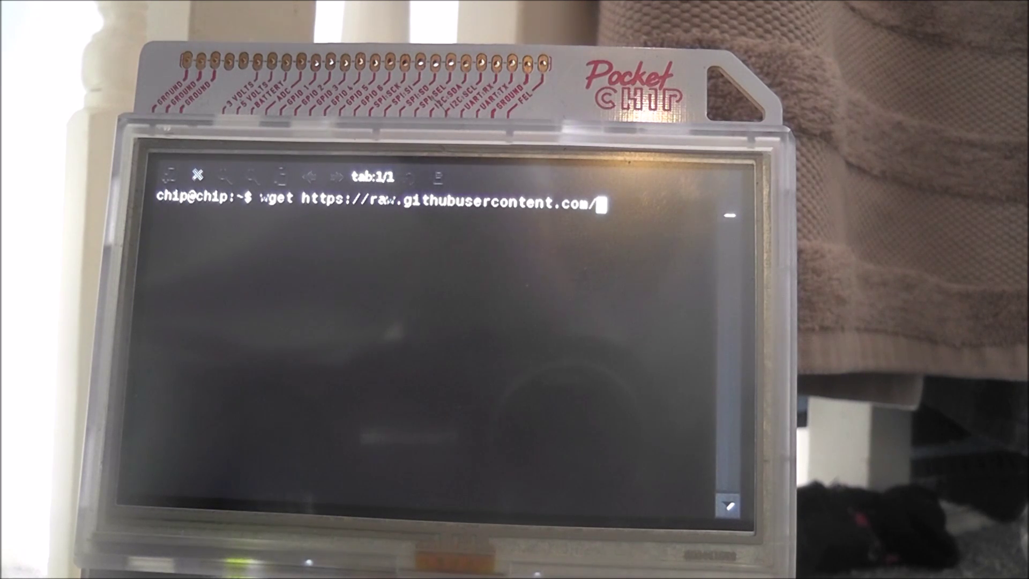
{"action": "type", "text": "A"}
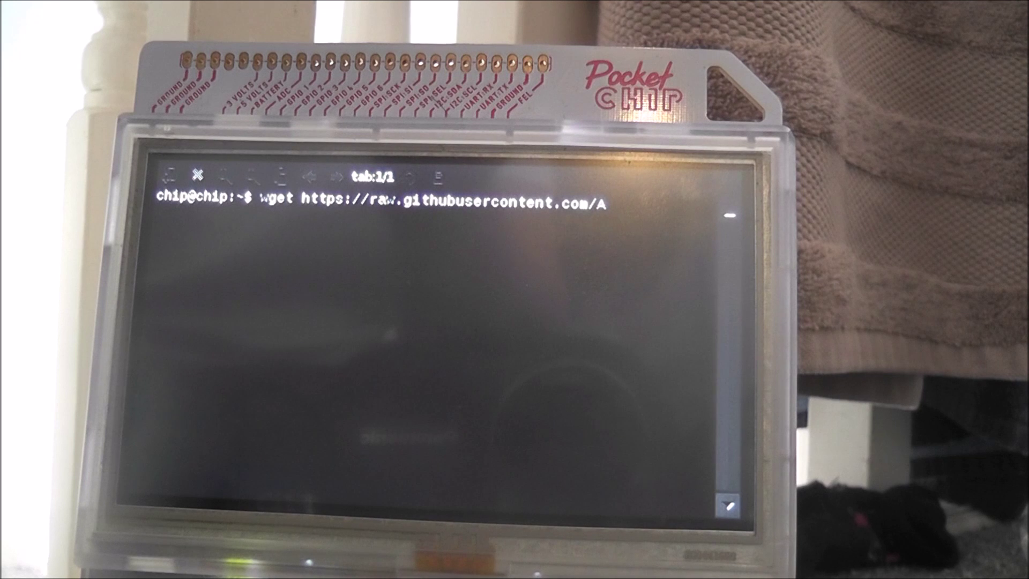
{"action": "type", "text": "ll"}
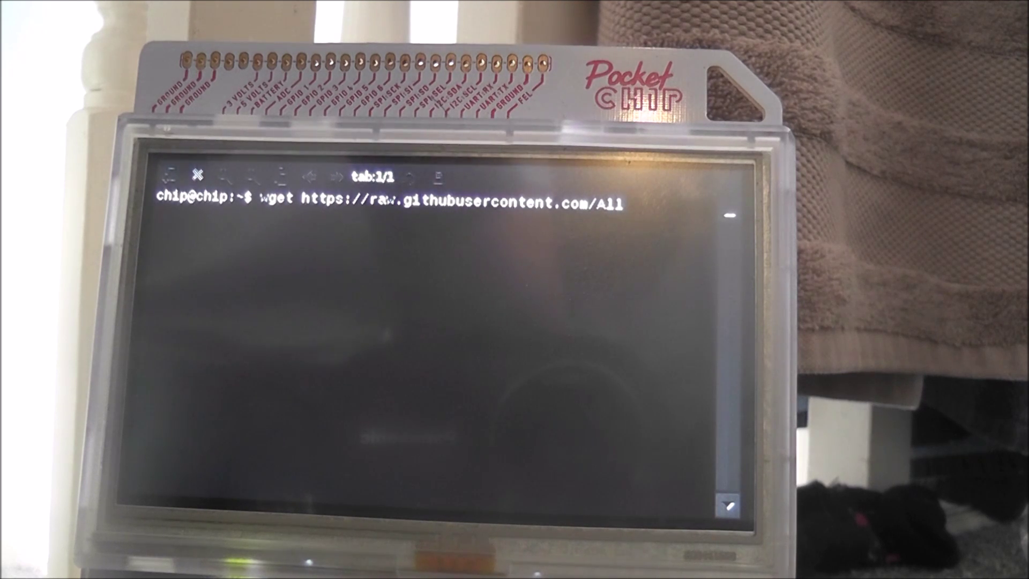
{"action": "type", "text": "Gra"}
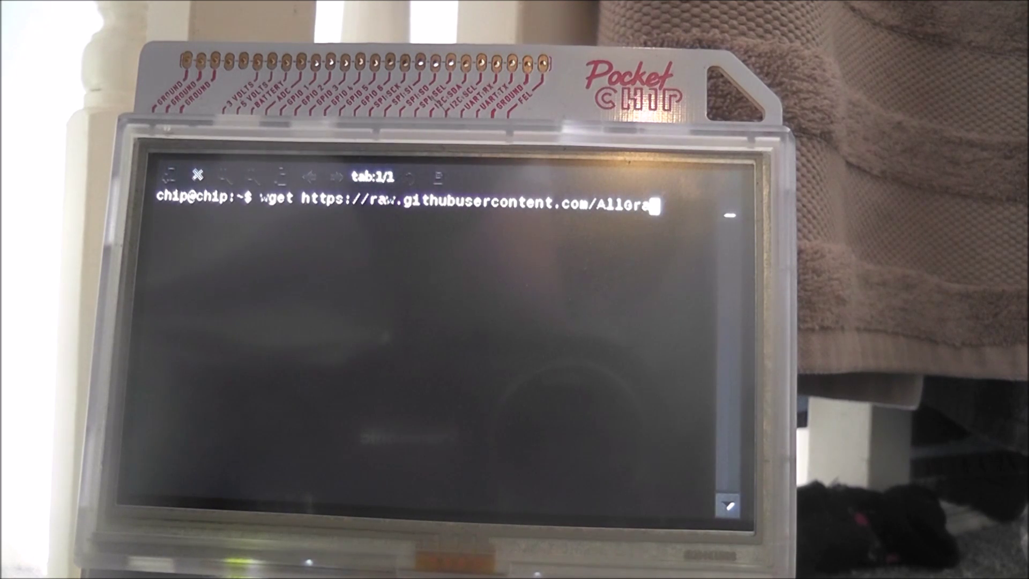
{"action": "type", "text": "y"}
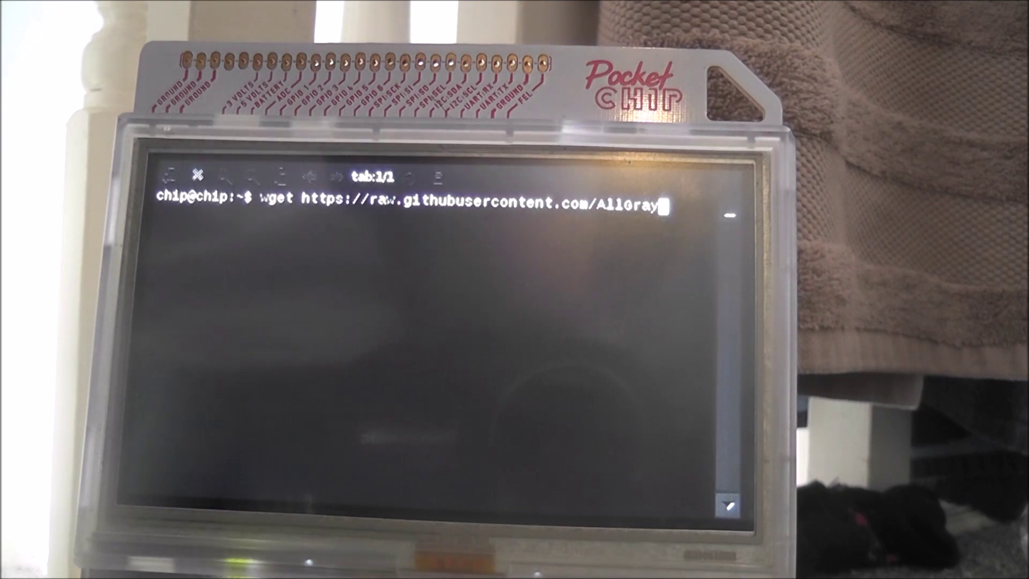
{"action": "type", "text": "/"}
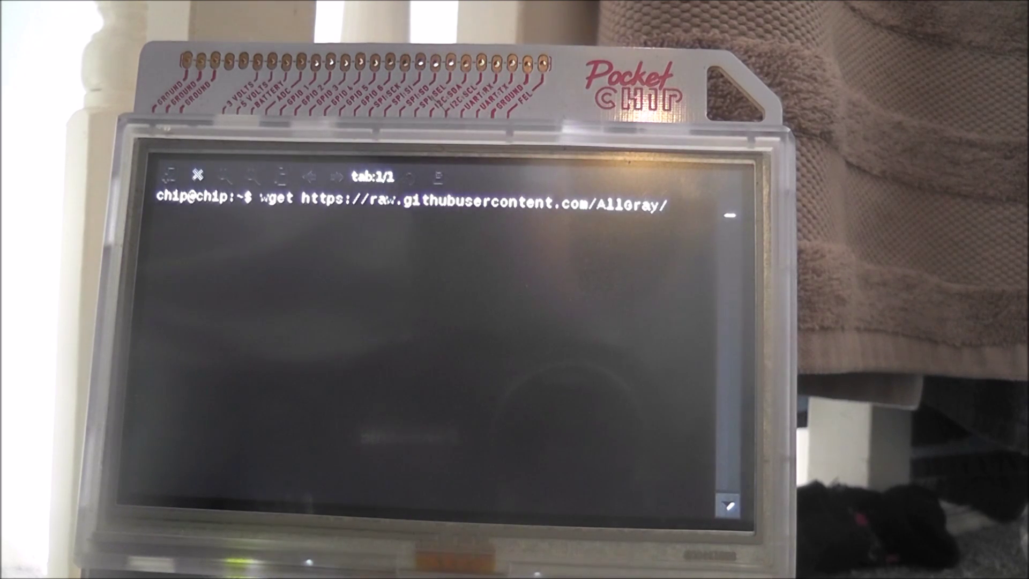
{"action": "type", "text": "ow"}
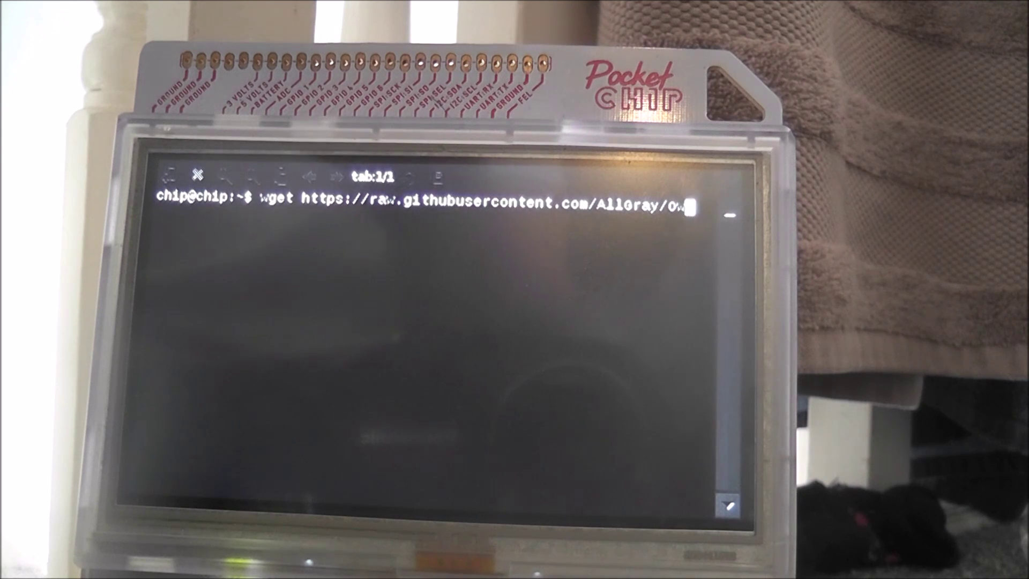
{"action": "type", "text": "nclo"}
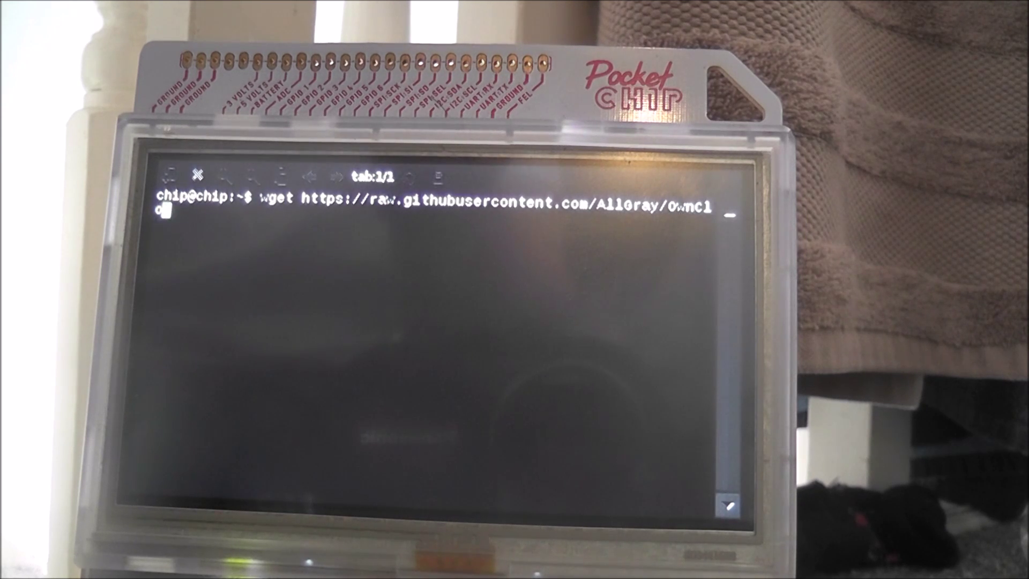
{"action": "type", "text": "ud"}
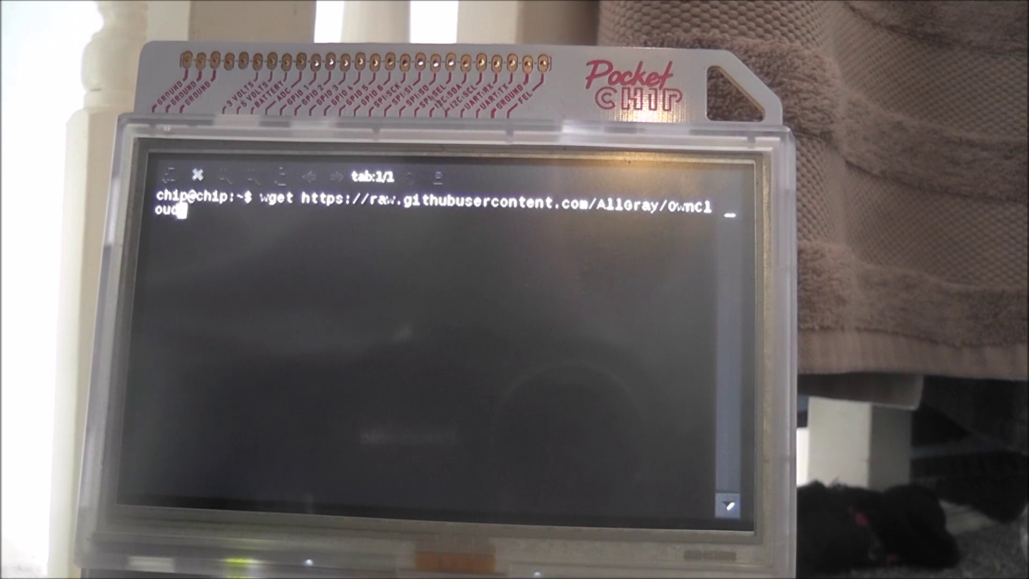
{"action": "type", "text": "/maste"}
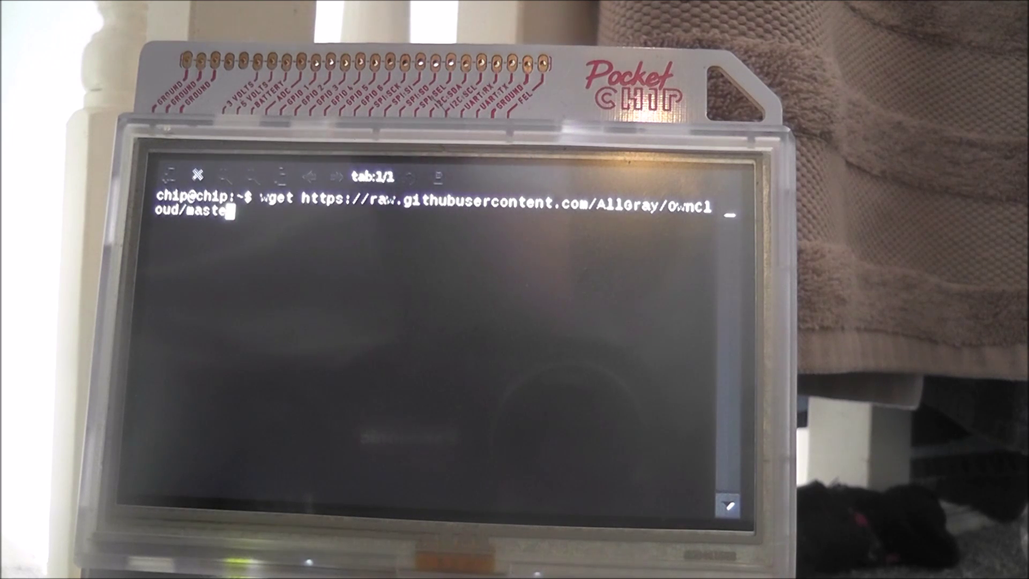
{"action": "type", "text": "r"}
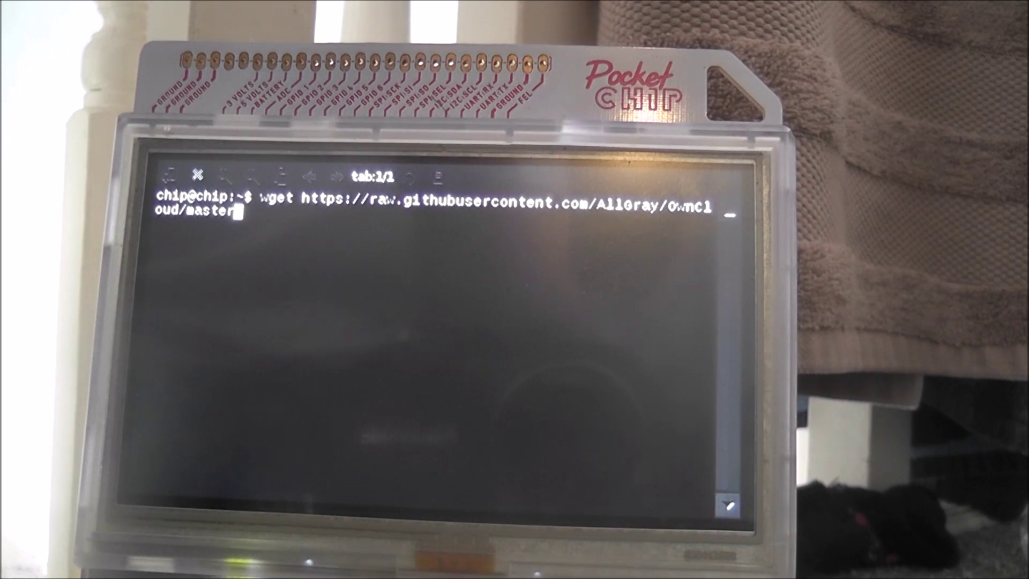
{"action": "type", "text": "/"}
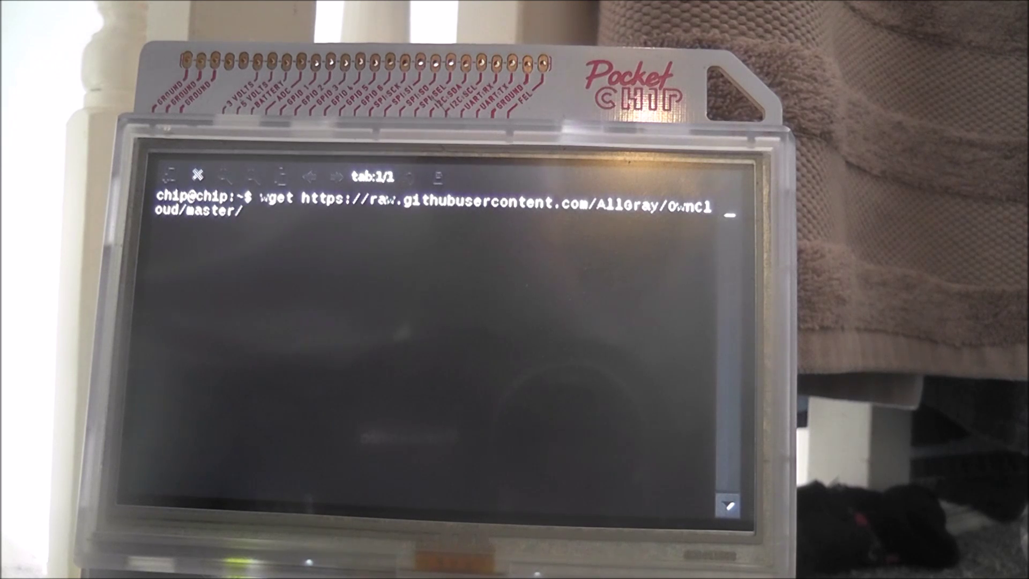
{"action": "type", "text": "po"}
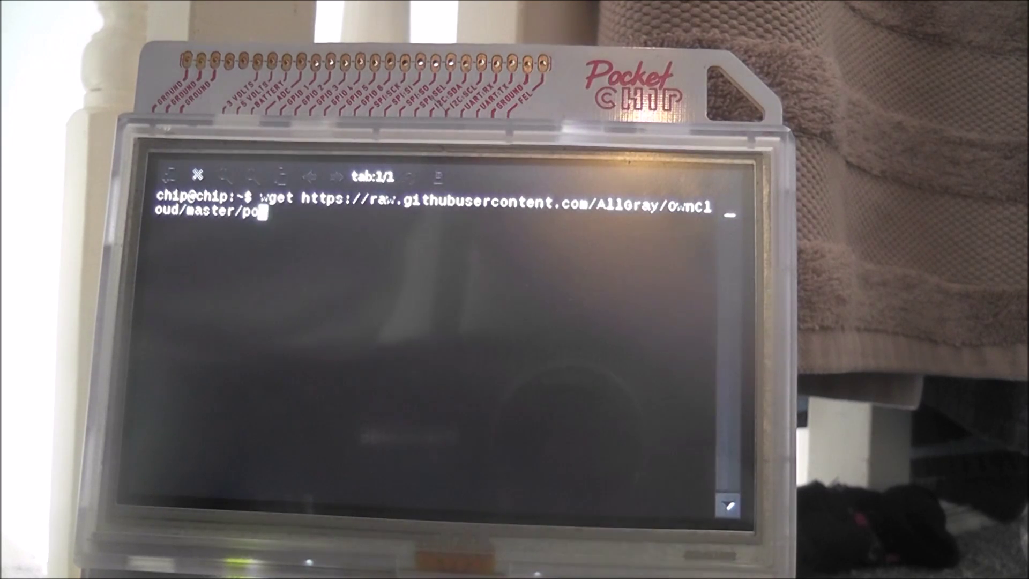
{"action": "type", "text": "c"}
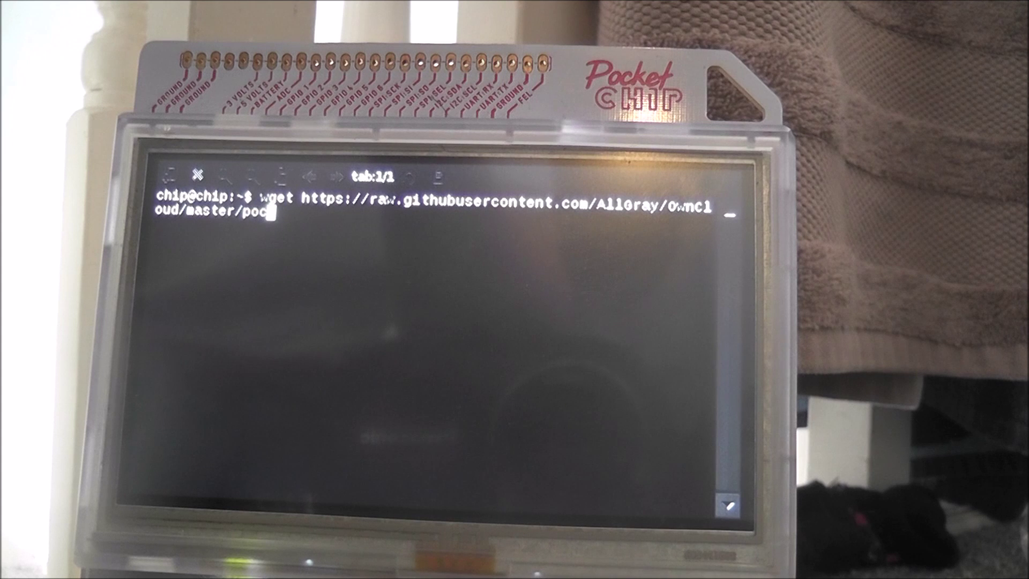
{"action": "type", "text": "ketch"}
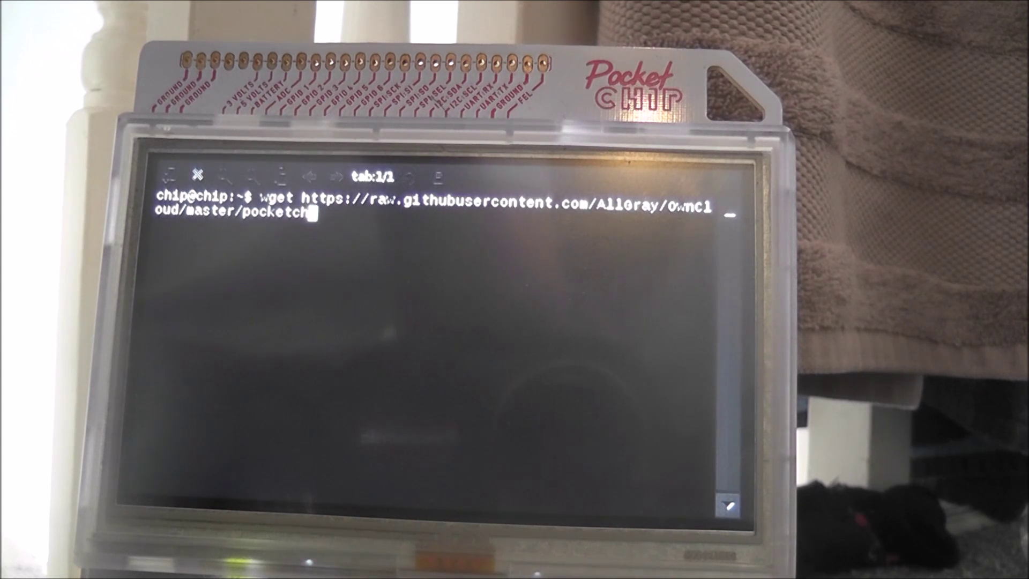
{"action": "type", "text": "ip"}
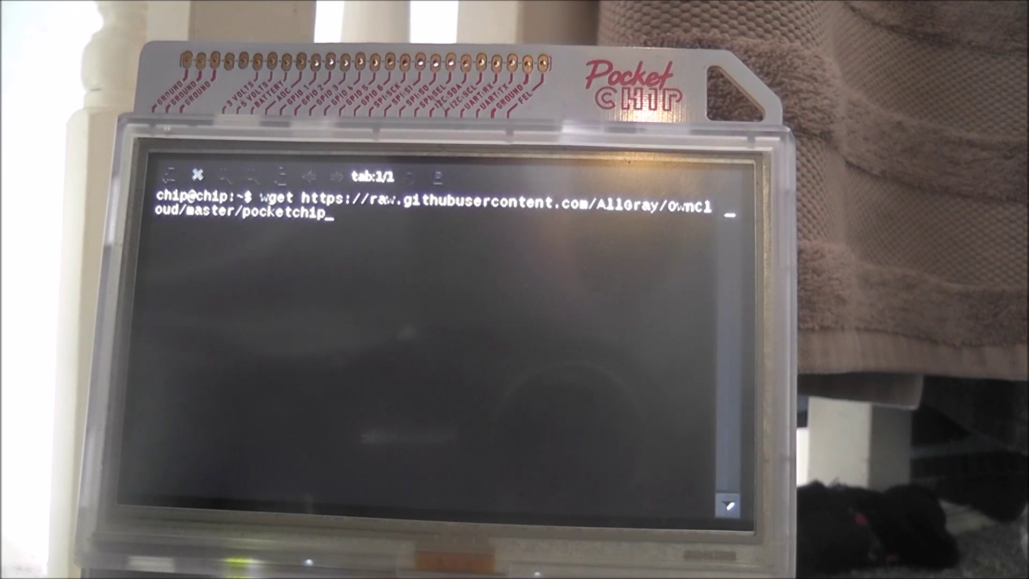
{"action": "type", "text": "ow"}
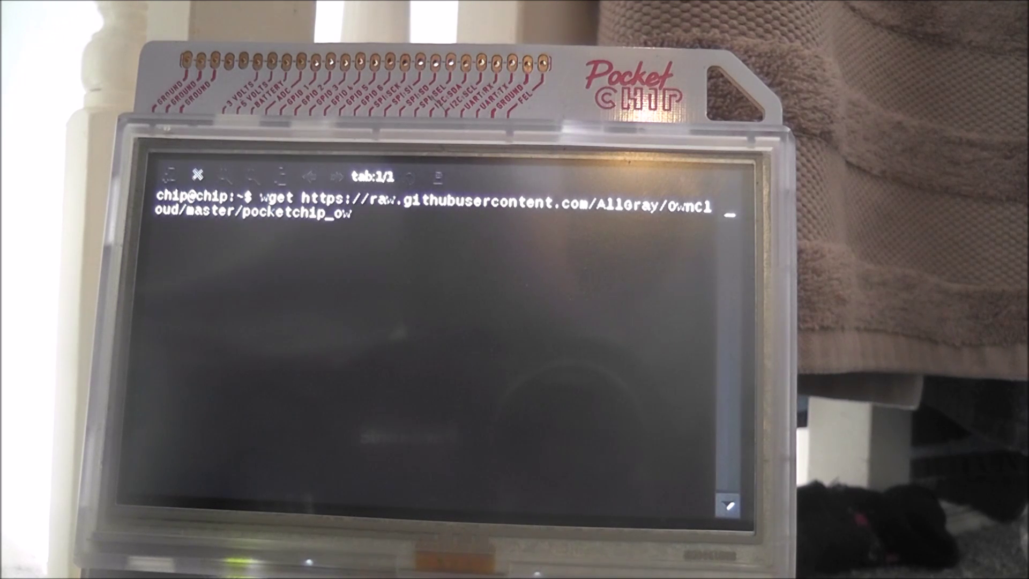
{"action": "type", "text": "nclou"}
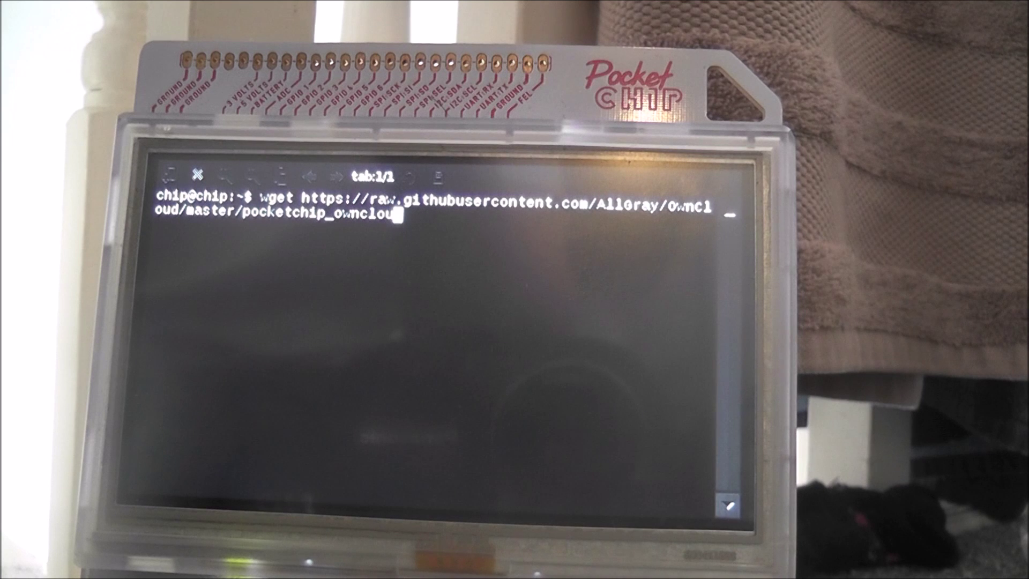
{"action": "type", "text": "d"}
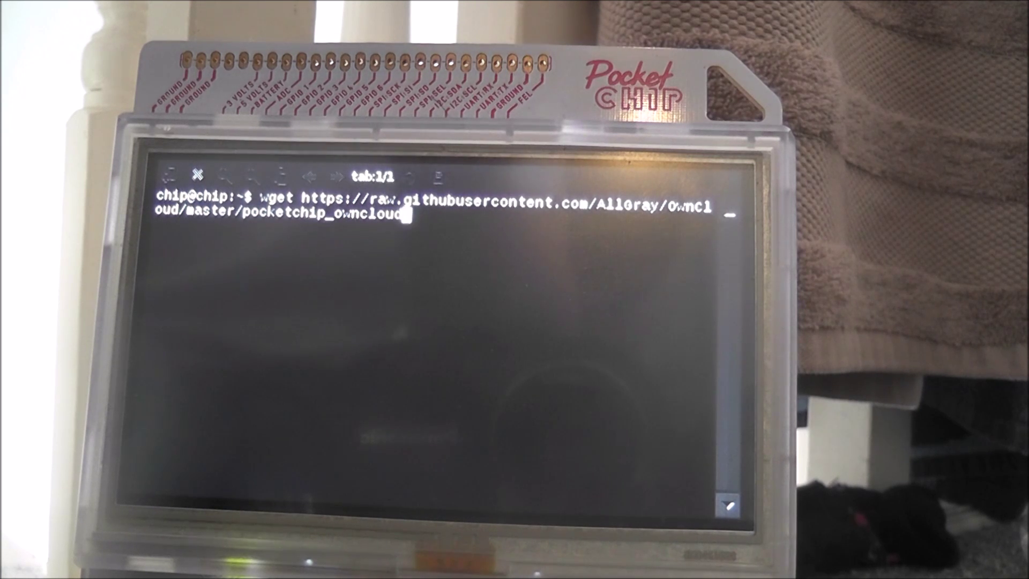
{"action": "type", "text": "_"}
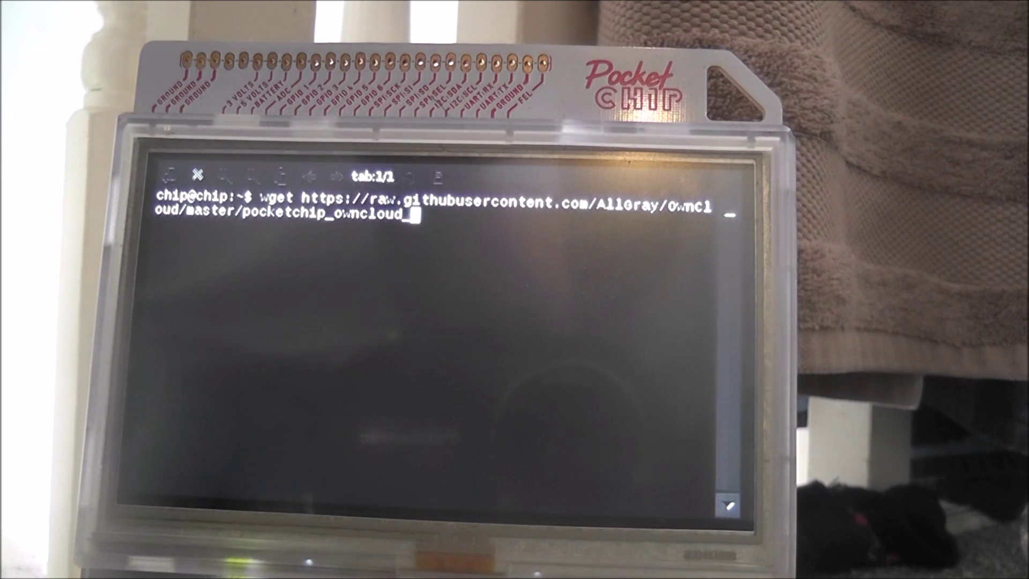
{"action": "type", "text": "cli"}
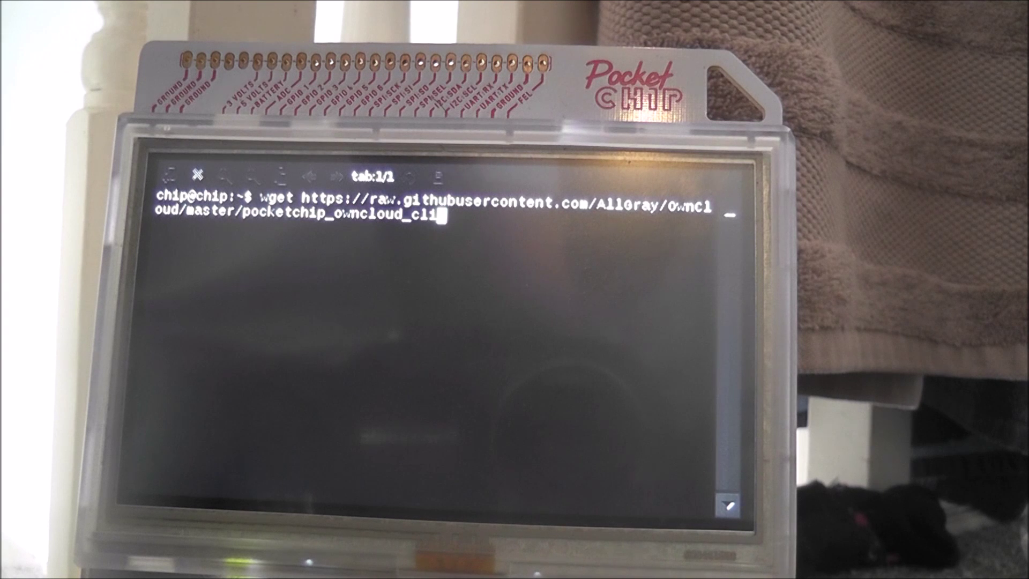
{"action": "type", "text": "ent"}
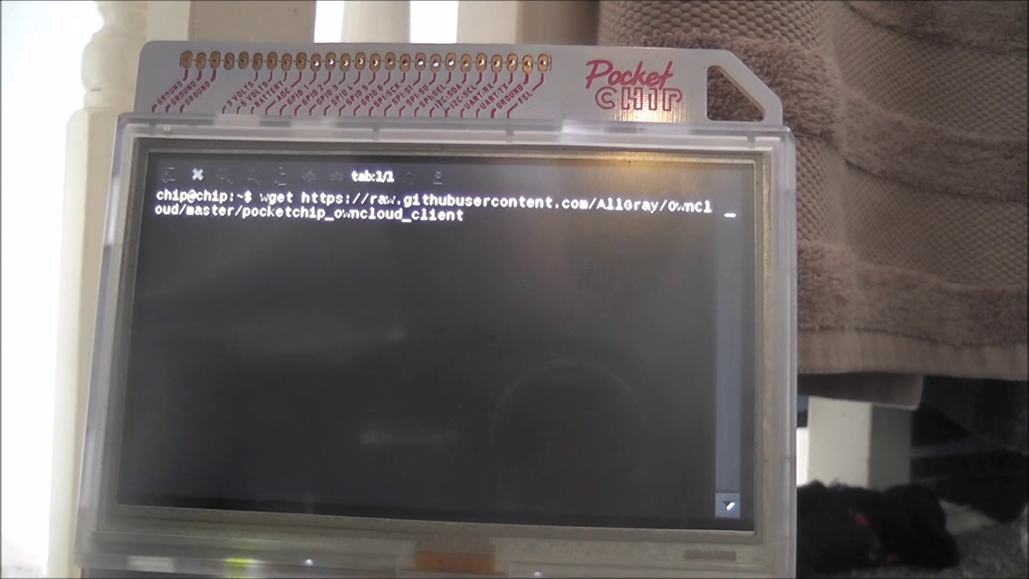
{"action": "type", "text": ".sh"}
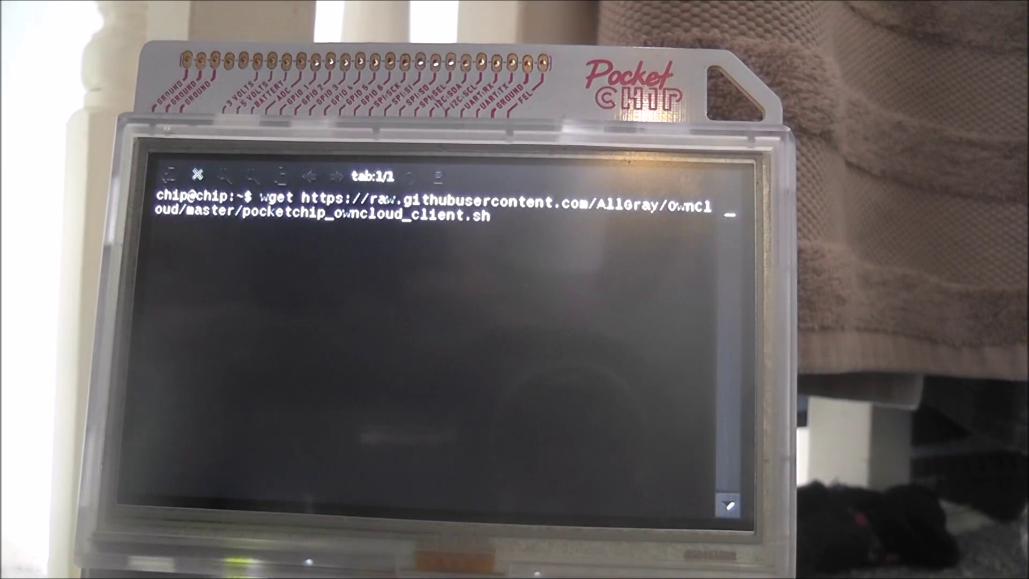
Run wget for pocketchip_owncloud_client.sh from the AllGray/OwnCloud GitHub repository.
{"action": "key", "text": "Return"}
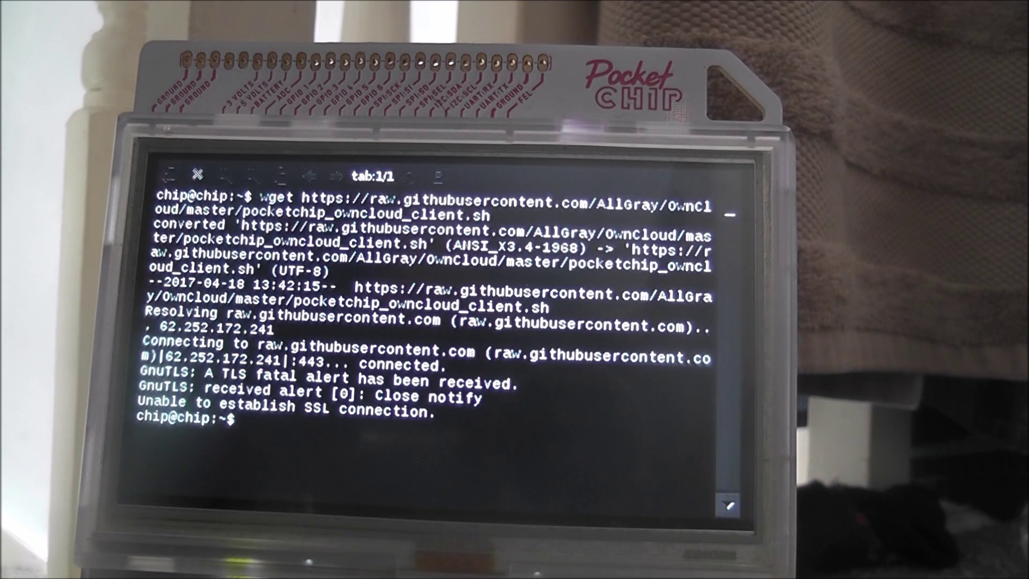
Recall the failed pocketchip_owncloud_client.sh wget command at the prompt.
{"action": "key", "text": "Up"}
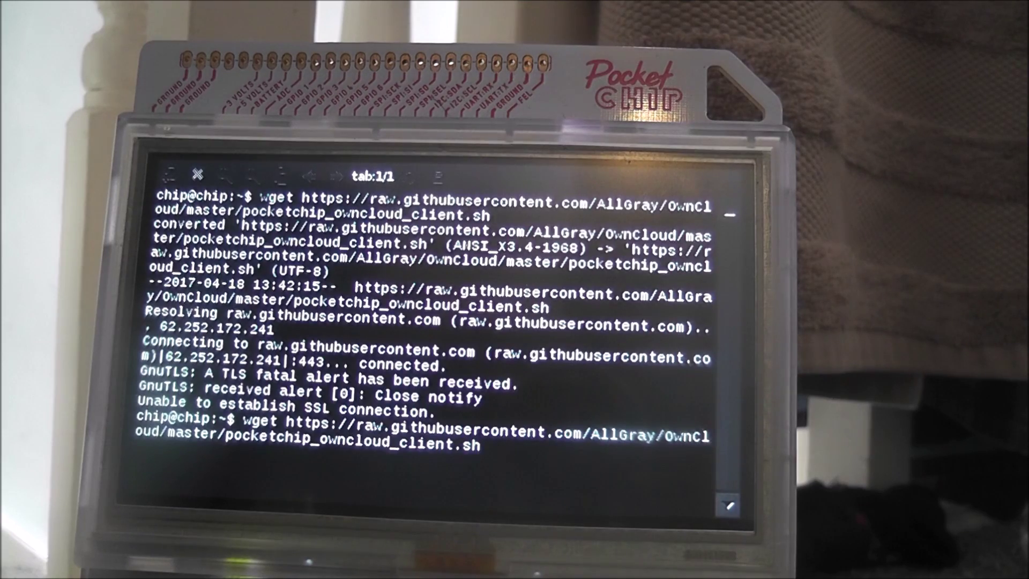
Rerun the pocketchip_owncloud_client.sh wget download twice more, hitting the same SSL error.
{"action": "key", "text": "Return"}
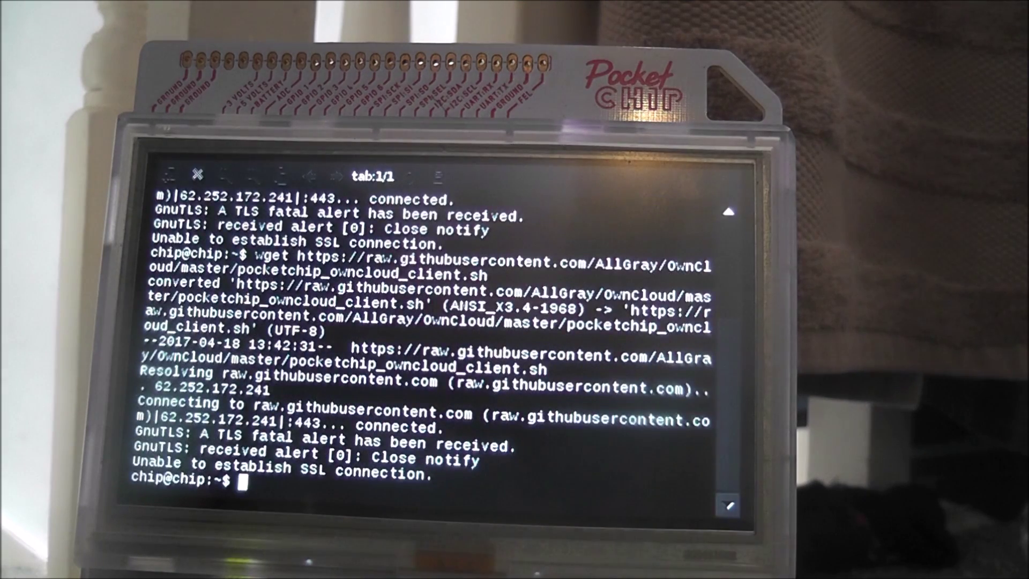
{"action": "key", "text": "Up"}
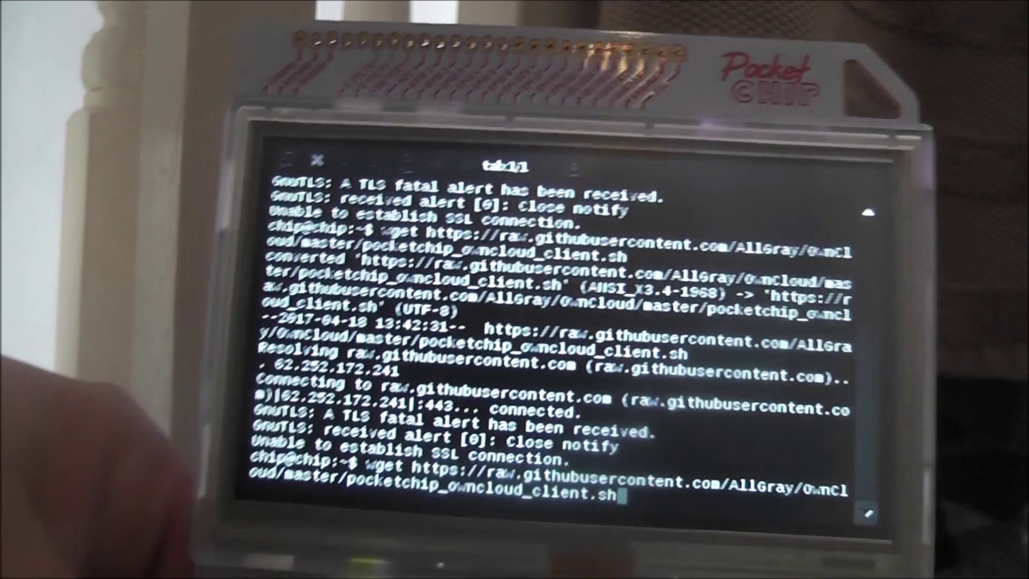
{"action": "key", "text": "Return"}
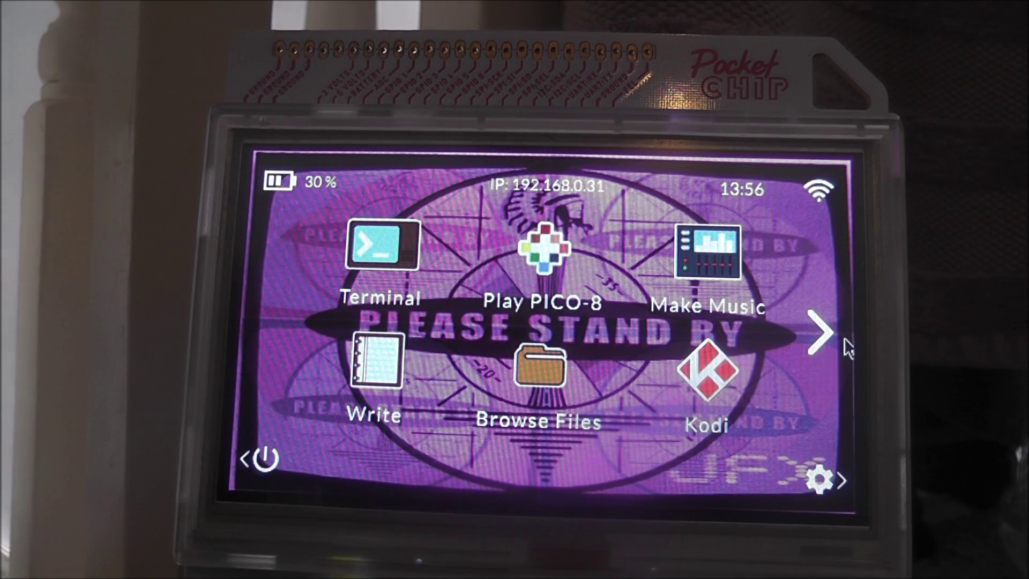
Page right to the launcher page with Firefox, Minecraft, Quake 3, Pocket Installer and RetroArch.
{"action": "left_click", "coordinate": [818, 345]}
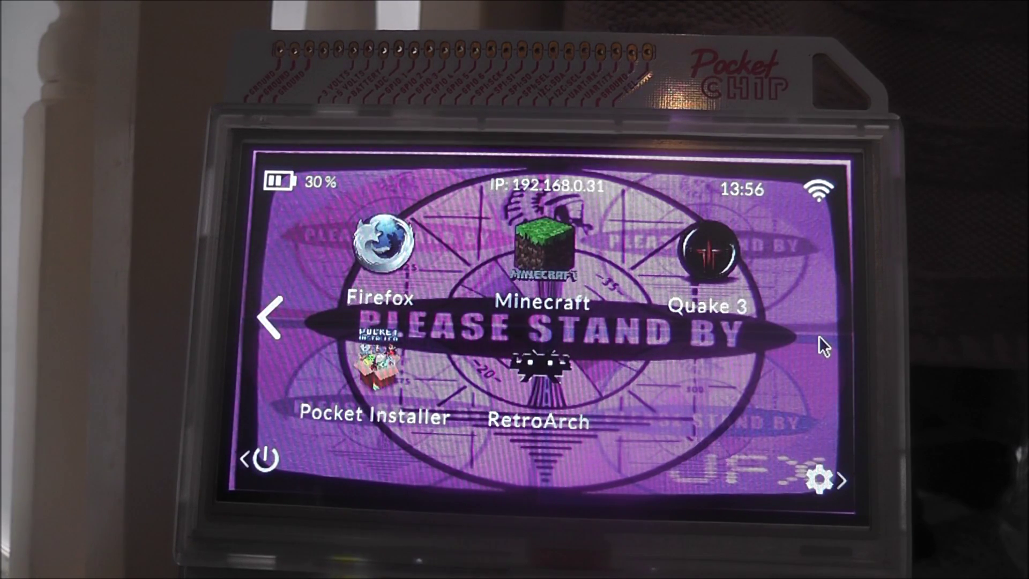